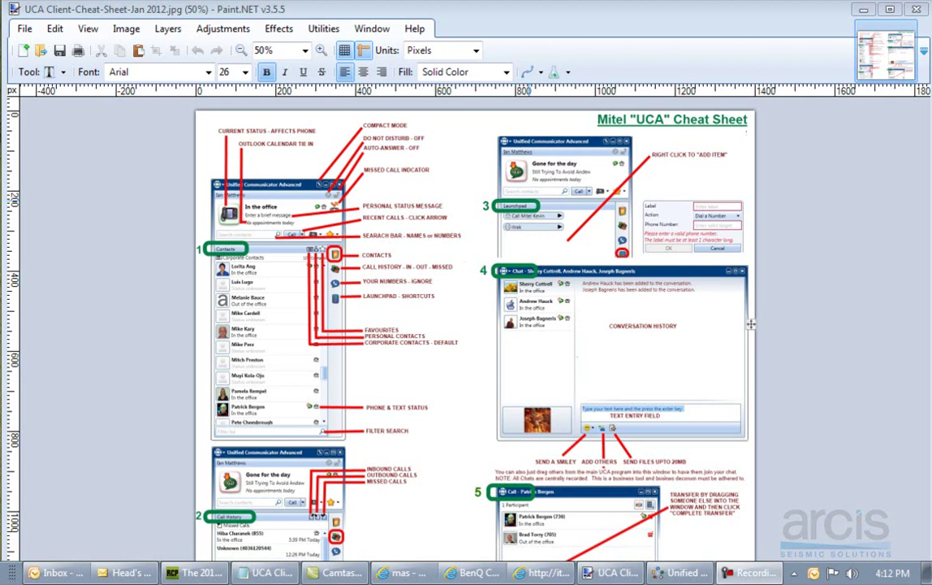
Step: Minimise the Paint.NET cheat sheet so the 104 Corporate Contacts list is visible
left_click(864, 16)
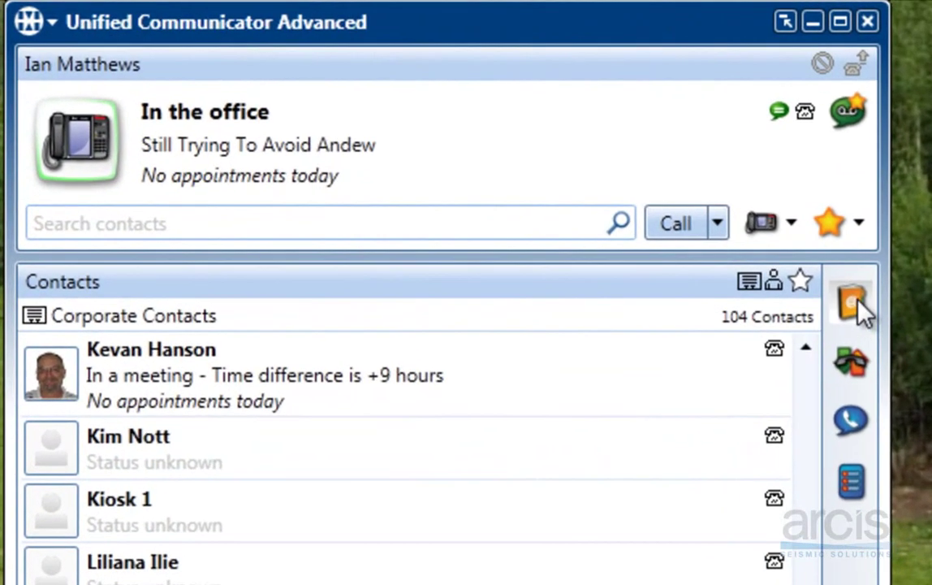
Step: Cycle through Call History and Communications, ending on the Launchpad's three shortcuts
left_click(851, 364)
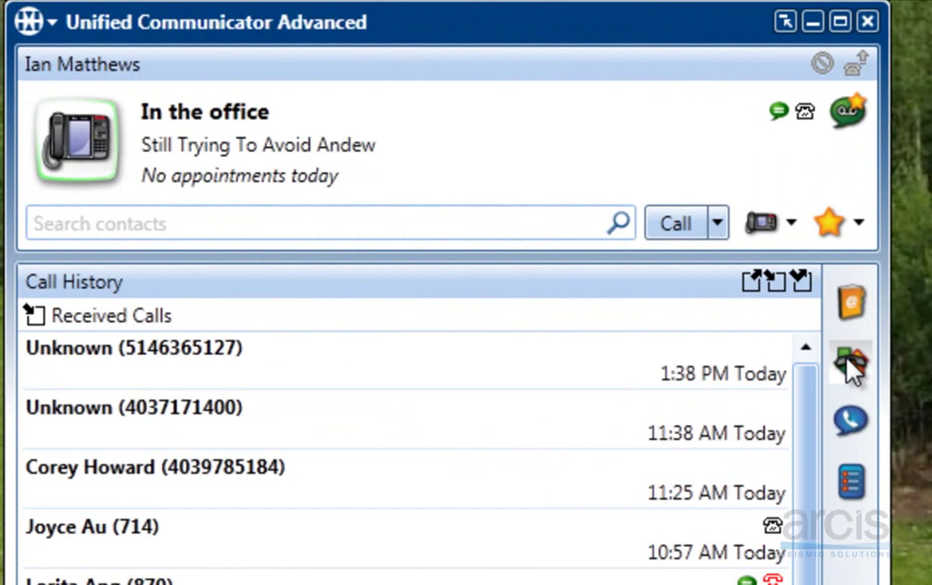
left_click(852, 418)
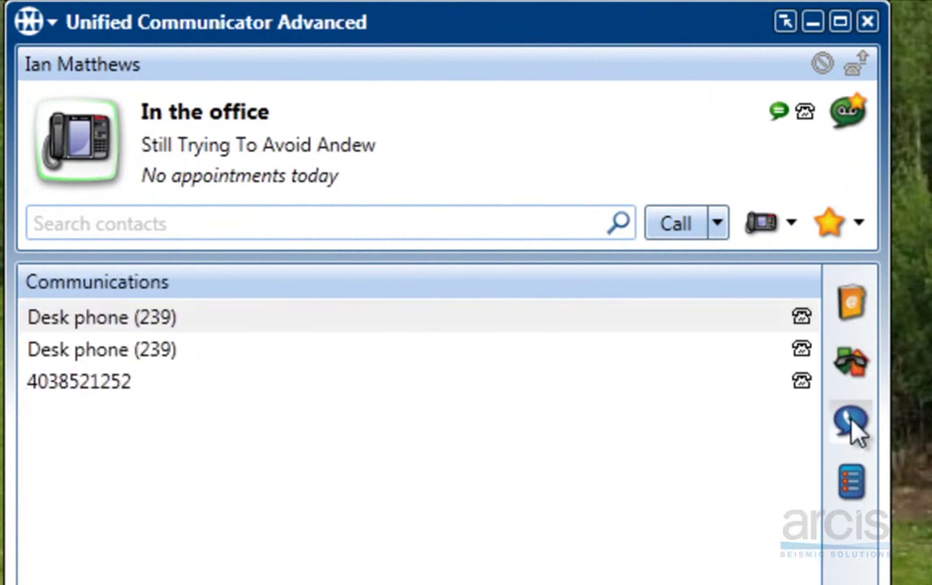
left_click(849, 478)
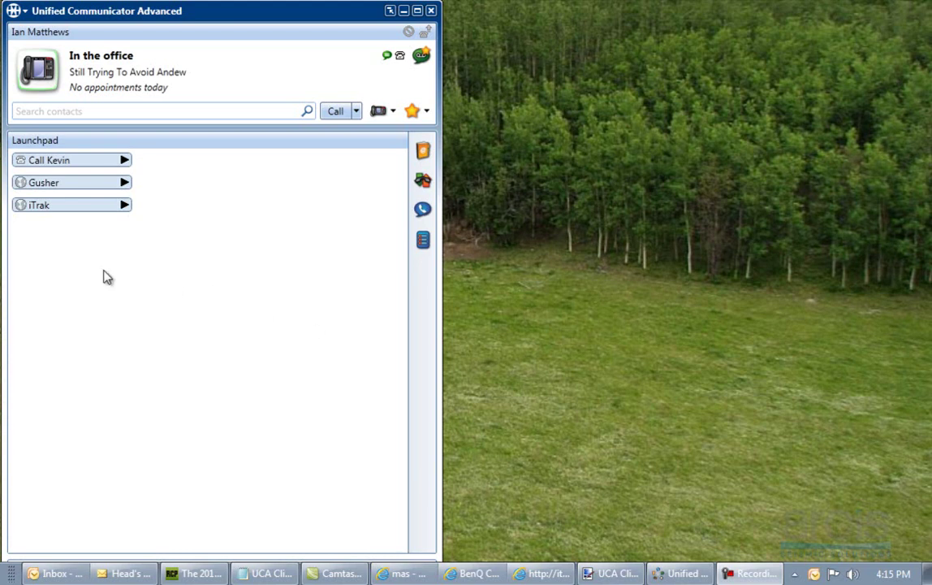
double_click(133, 302)
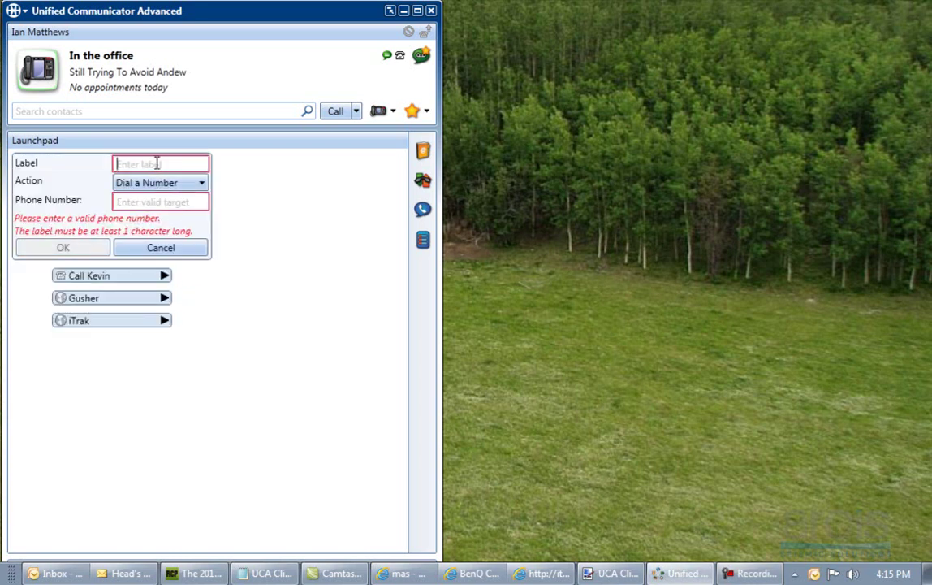
type("arcis.com")
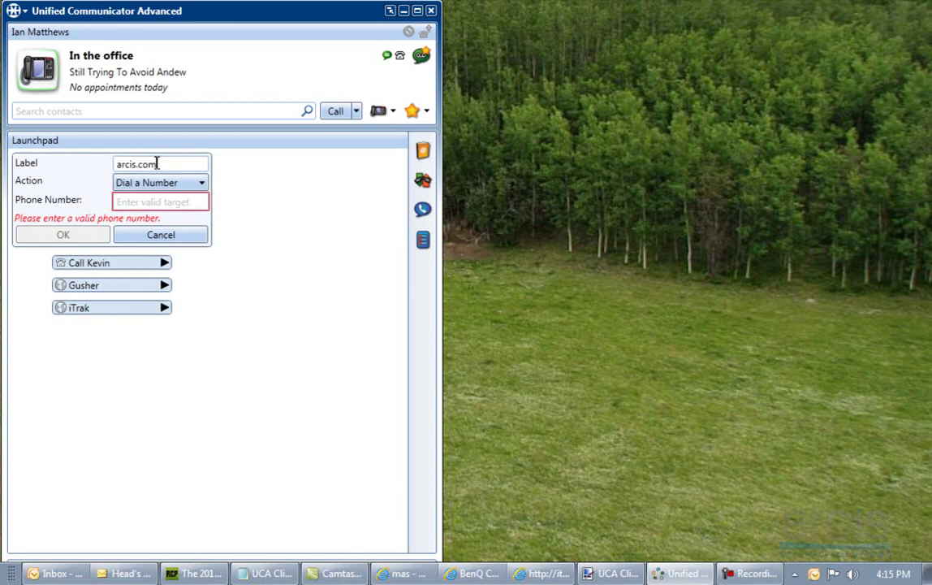
key("Down")
left_click(163, 203)
type("http://")
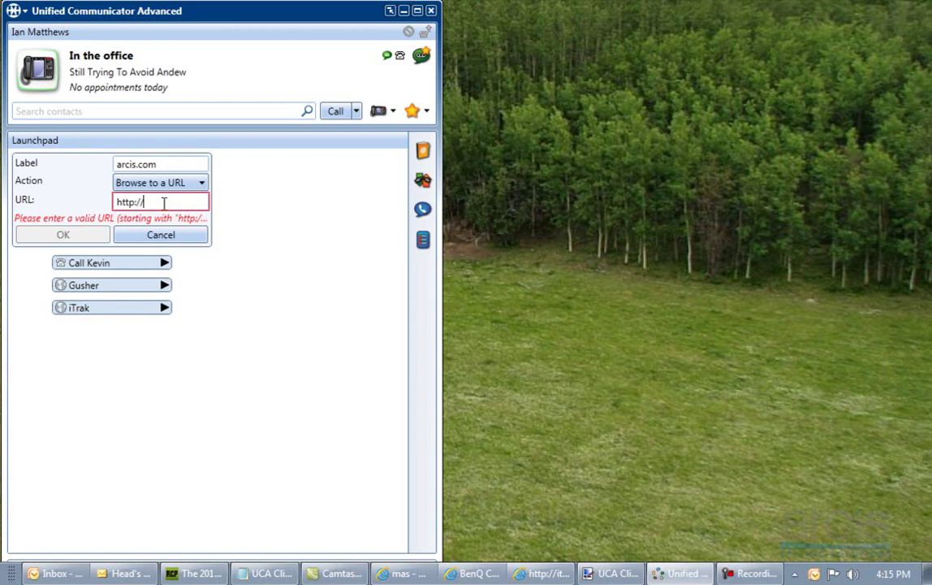
type("arcis.com")
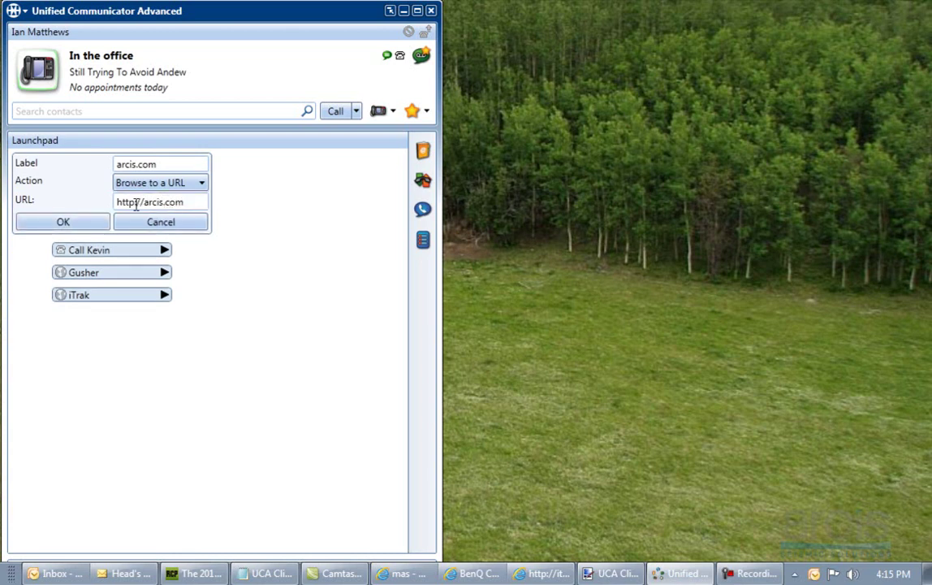
left_click(64, 223)
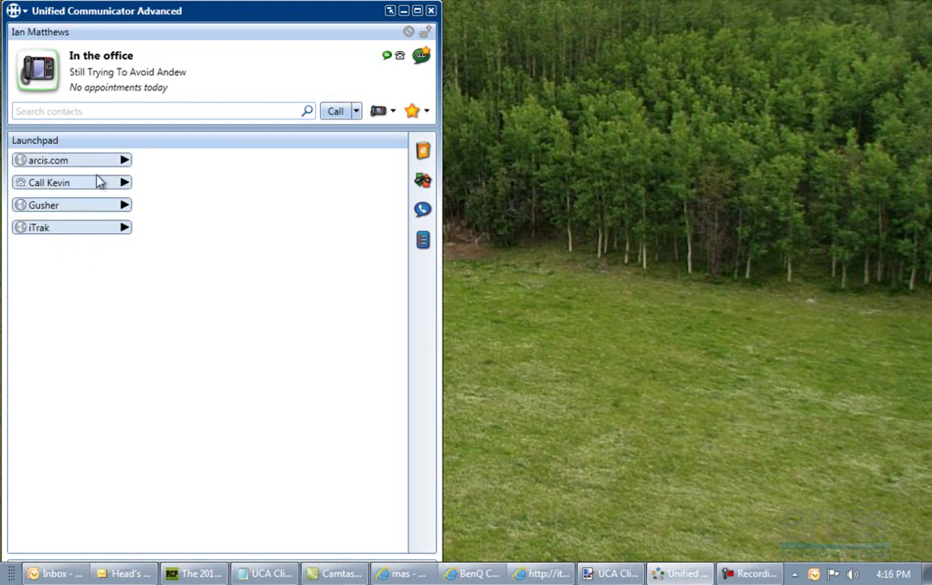
left_click(65, 167)
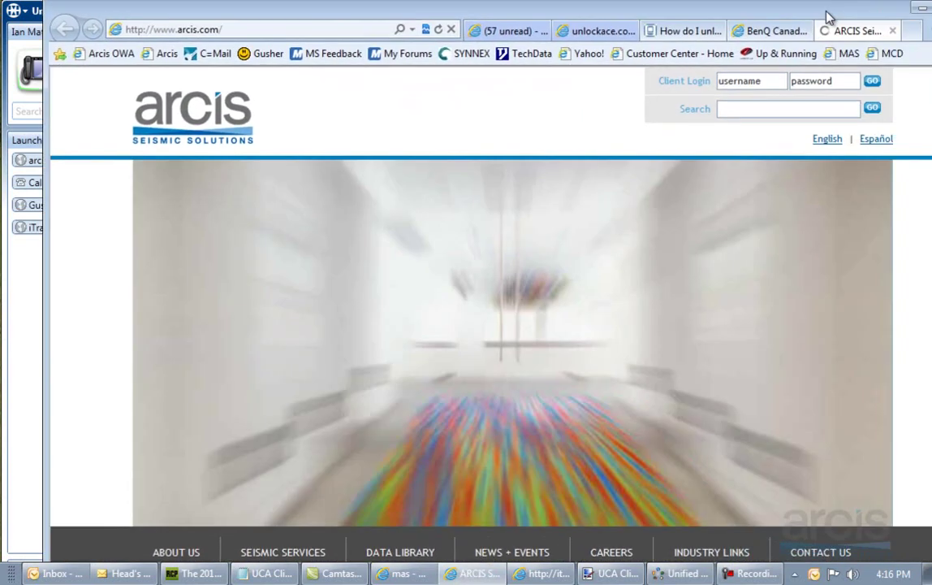
Step: Put away the ARCIS browser window and show the Communications list with the Desk phone (239) entries
left_click_drag(828, 17, 851, 20)
left_click(868, 38)
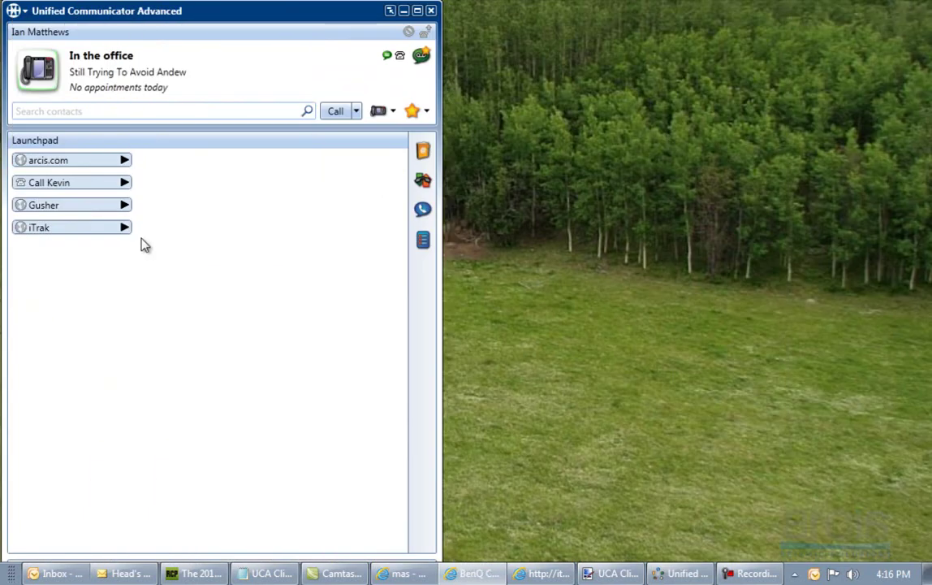
left_click(422, 212)
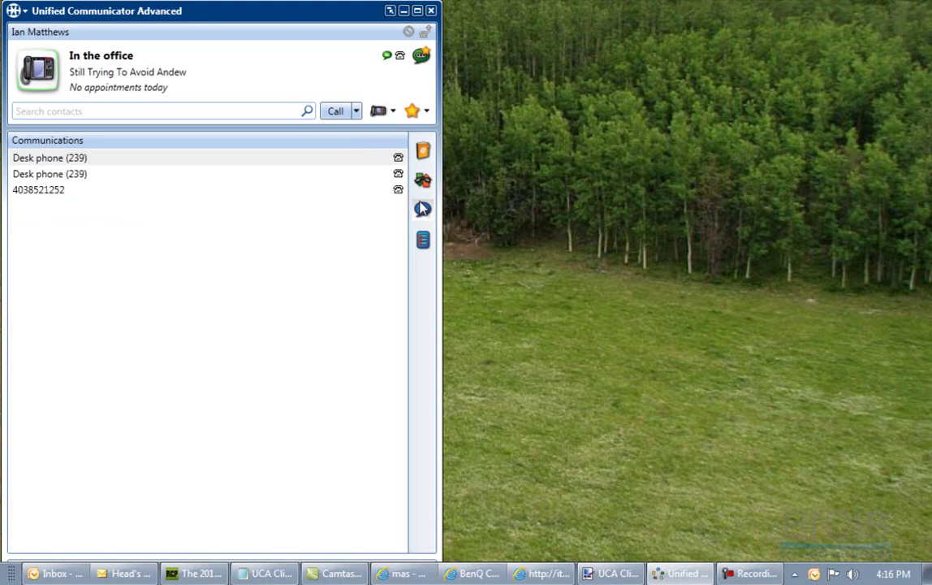
Step: Filter Call History to Missed Calls and dial back the newest caller from 4:16 PM
left_click(424, 182)
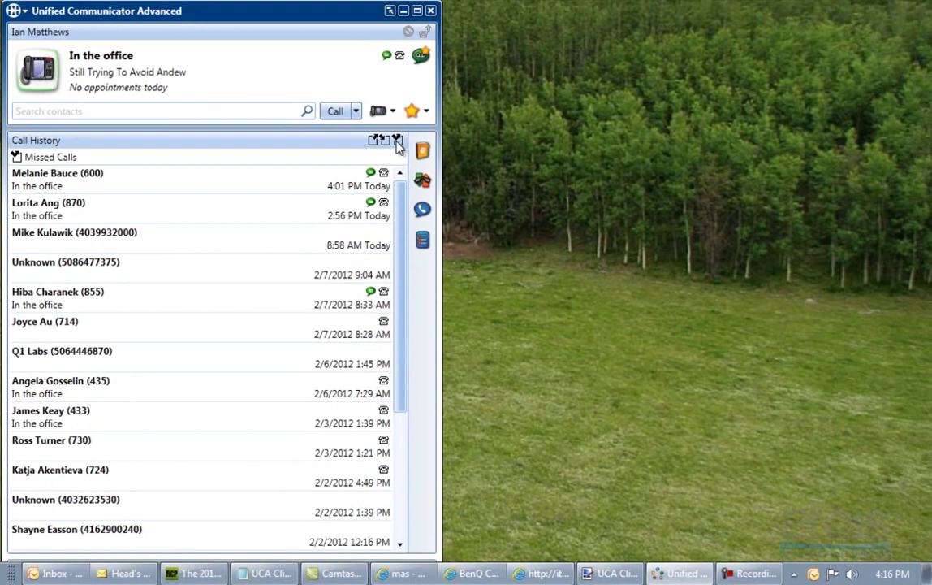
left_click(126, 182)
double_click(125, 183)
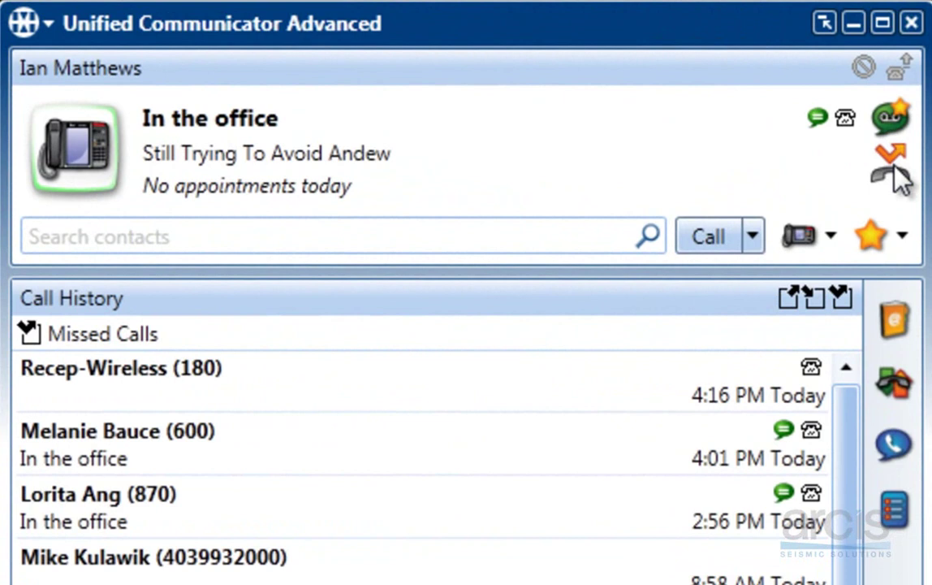
Step: Select the Recep-Wireless (180) missed call, then return to Corporate Contacts
left_click(715, 400)
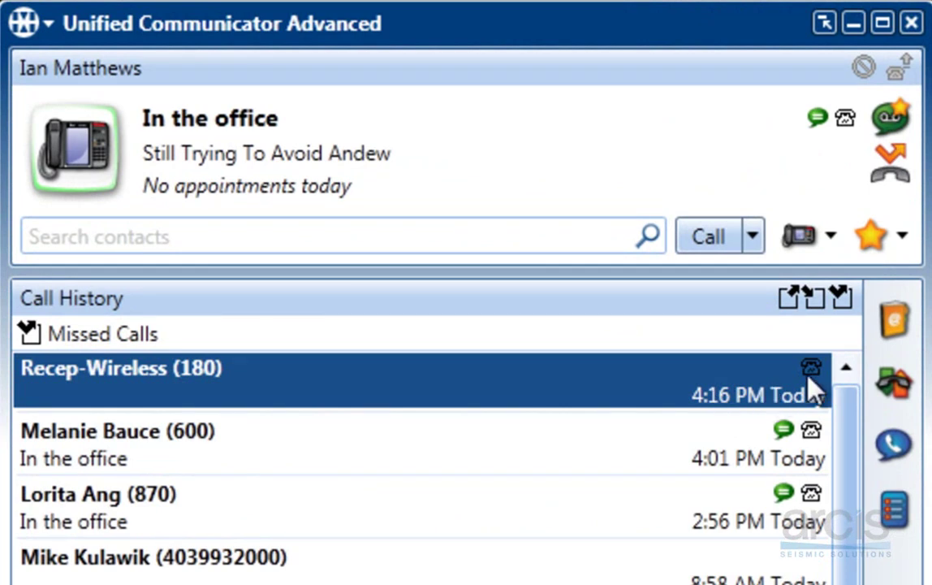
left_click(893, 325)
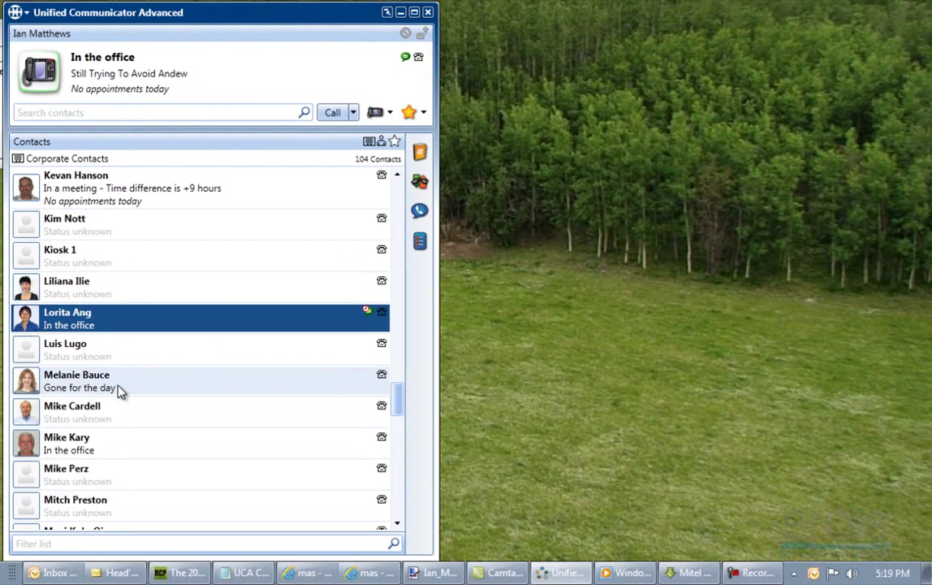
Step: Check durations of the 9:55 AM, 1:26 PM and 10:51 AM calls in a contact's Detailed Call History, then close it
left_click(115, 390)
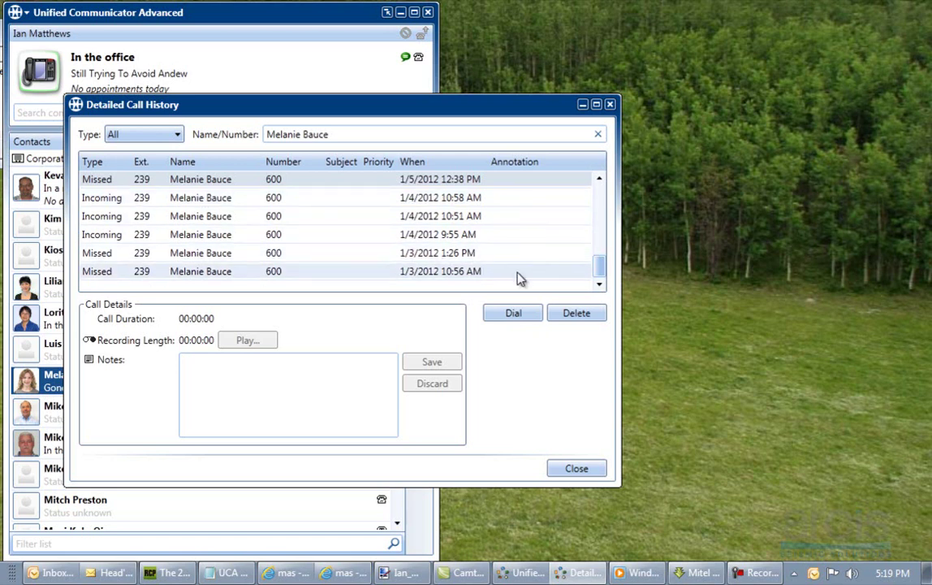
left_click(207, 236)
left_click(231, 253)
left_click(233, 216)
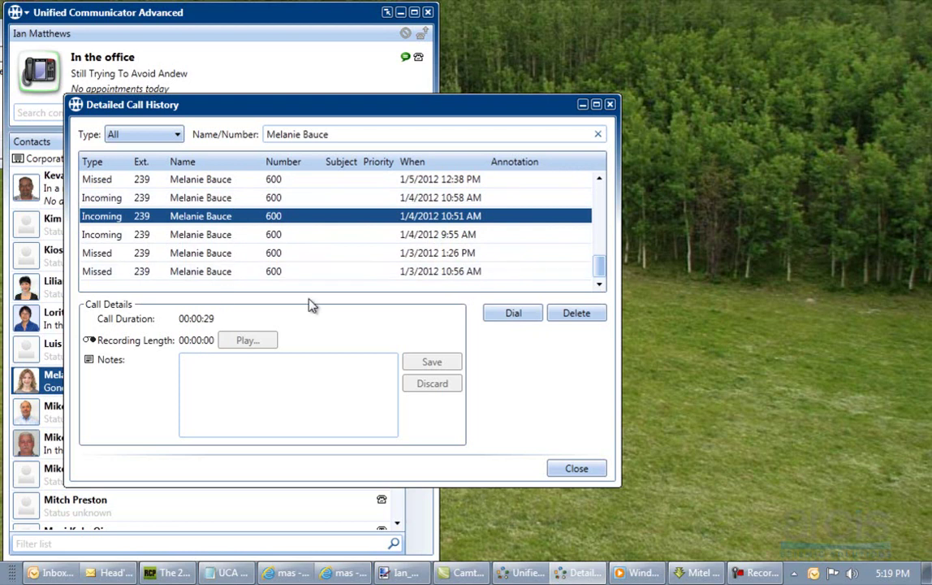
left_click(609, 104)
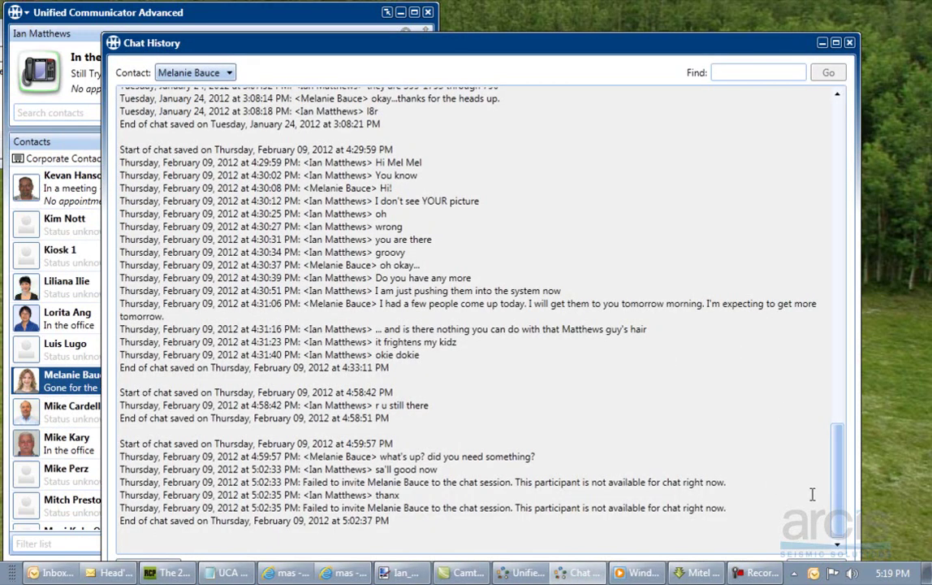
Step: Scroll back through older chats, then close the Chat History window
left_click_drag(838, 479, 856, 508)
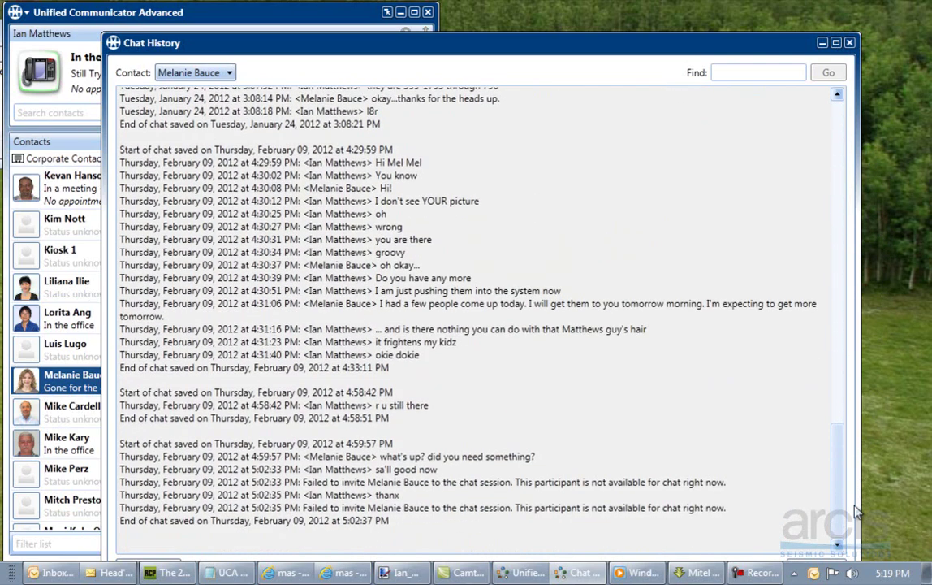
left_click(850, 42)
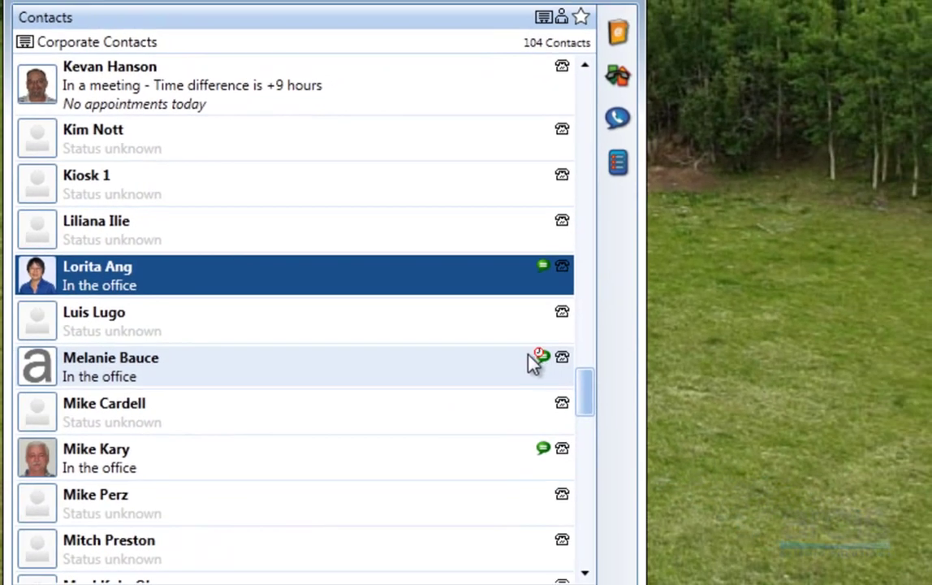
Step: Scroll the 104 Corporate Contacts and pick an In the office colleague to chat with
left_click_drag(592, 383, 606, 192)
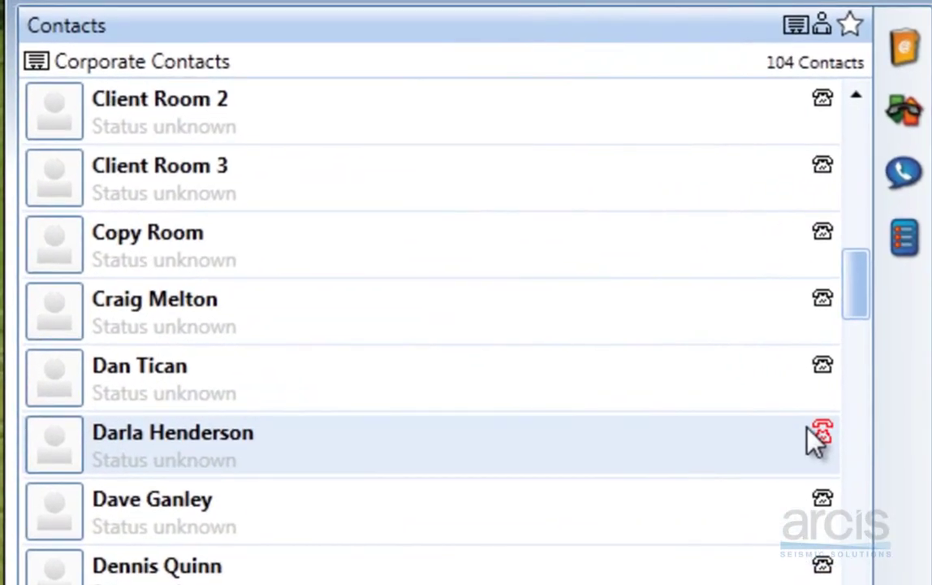
left_click(816, 441)
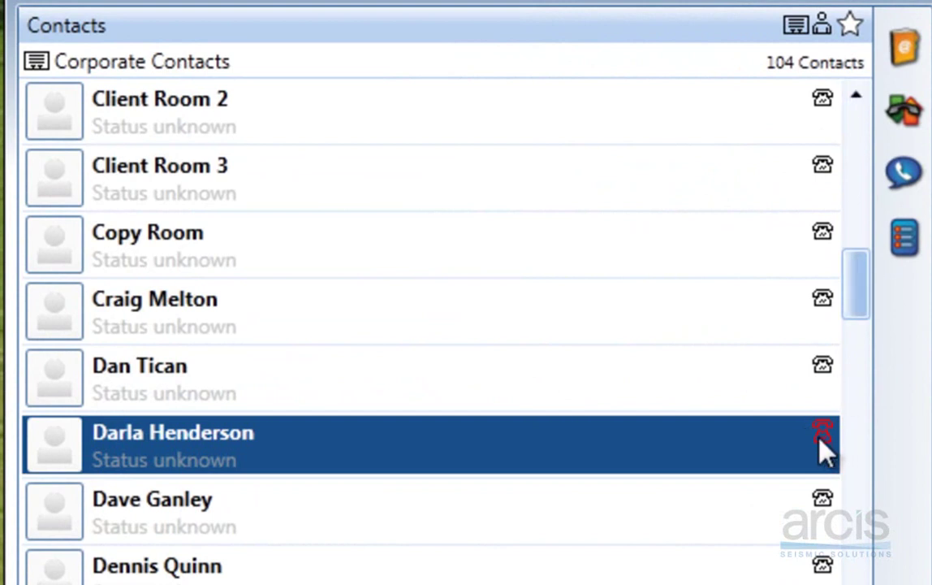
left_click_drag(860, 297, 874, 479)
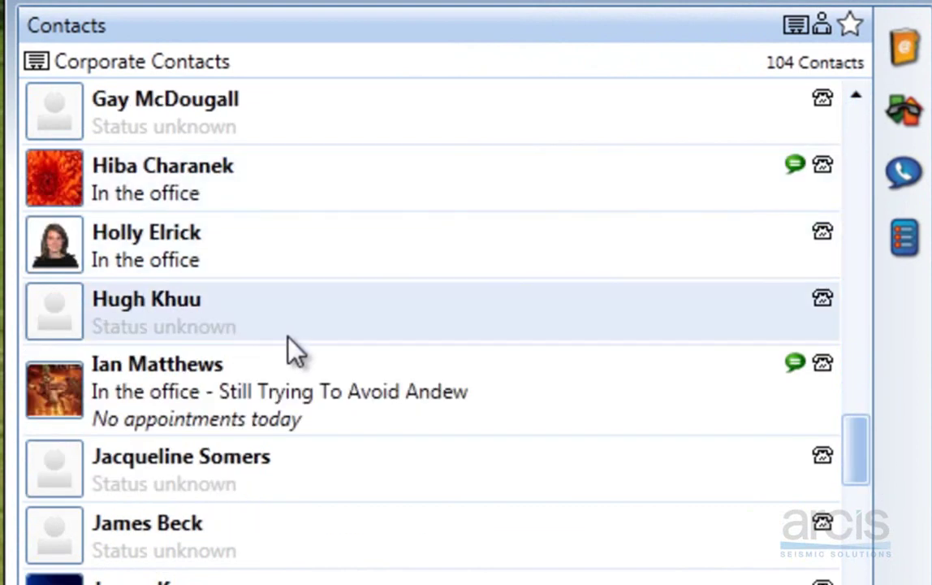
left_click_drag(848, 444, 851, 568)
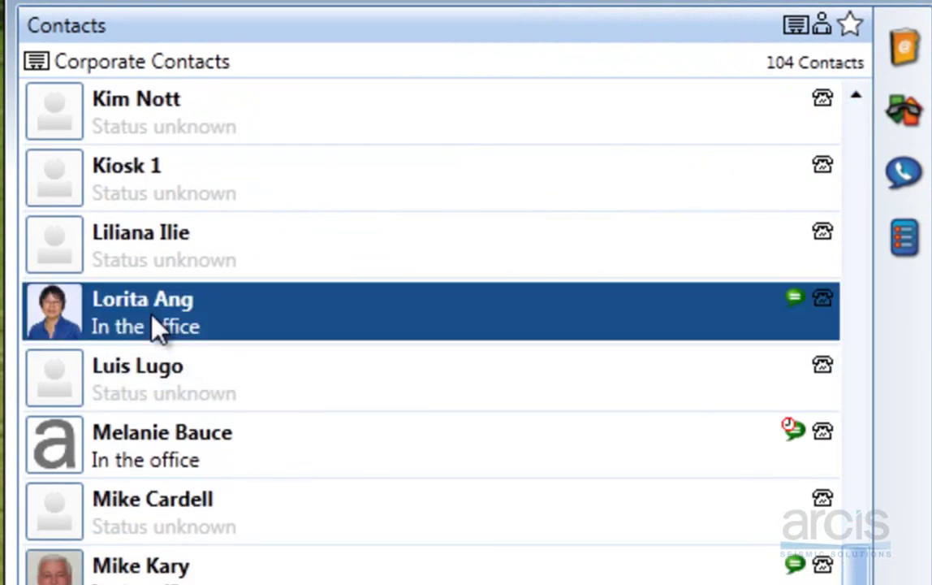
left_click(155, 321)
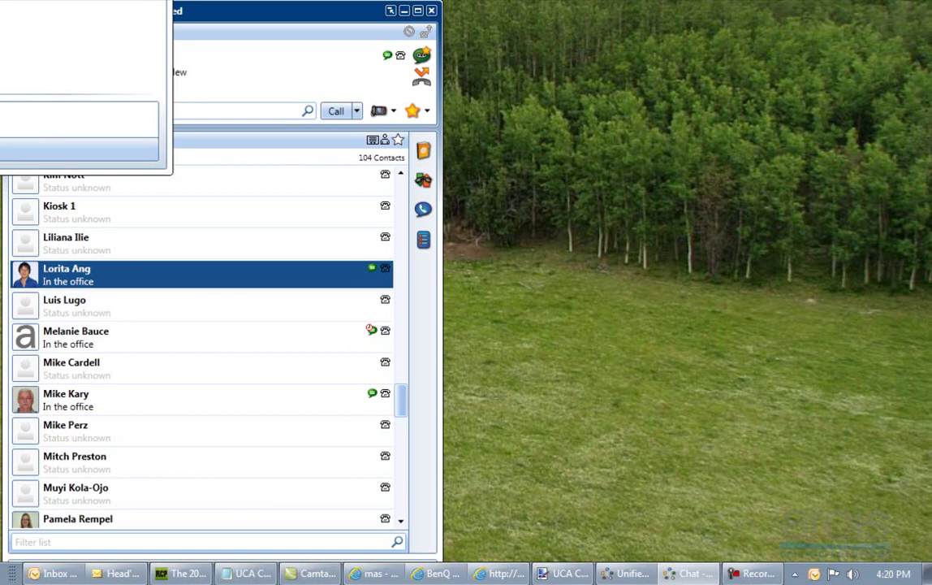
Step: Drag a second in-office colleague from the contact list into the chat window
left_click_drag(437, 95, 619, 169)
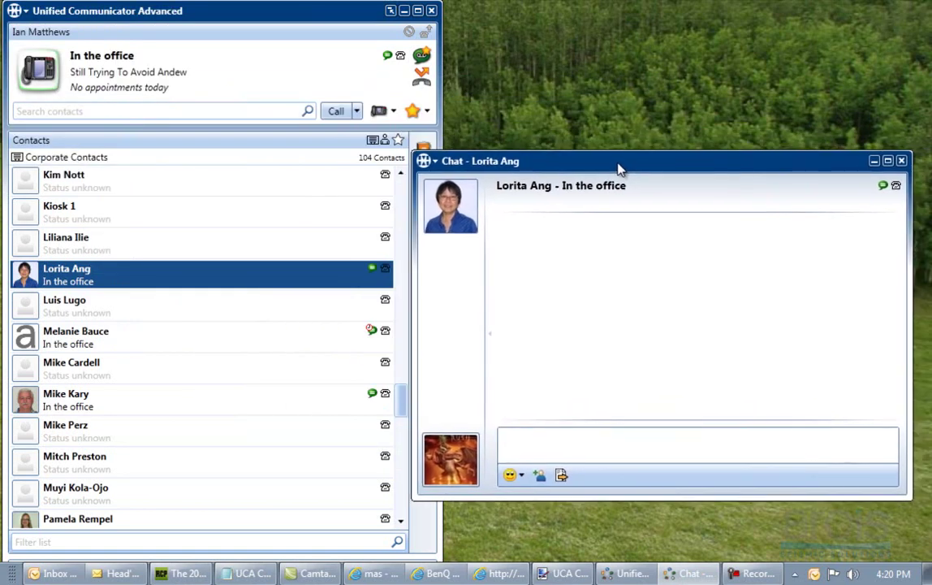
left_click_drag(229, 393, 526, 339)
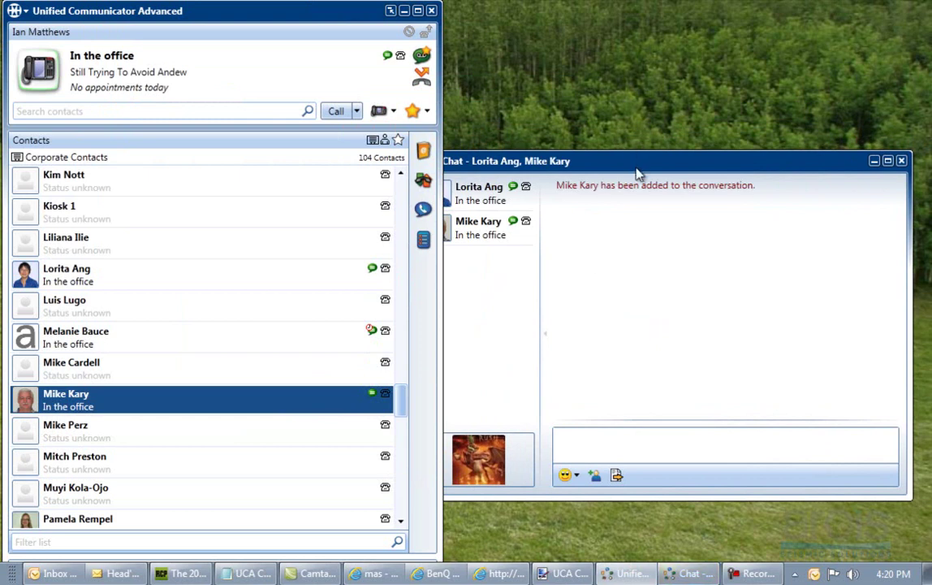
left_click_drag(636, 169, 636, 156)
Step: Insert a grinning emoticon into the message box, then cancel the Invite dialog
left_click(571, 419)
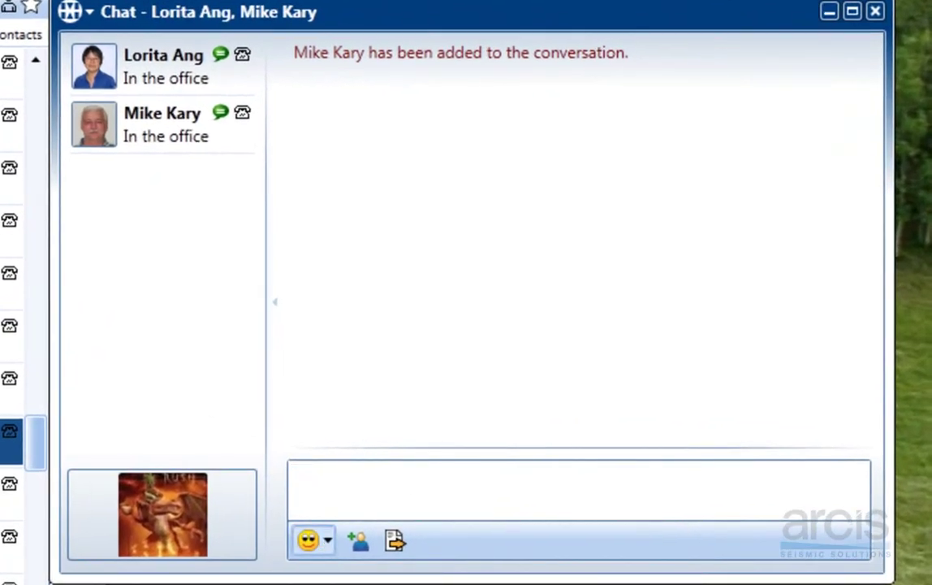
left_click(308, 540)
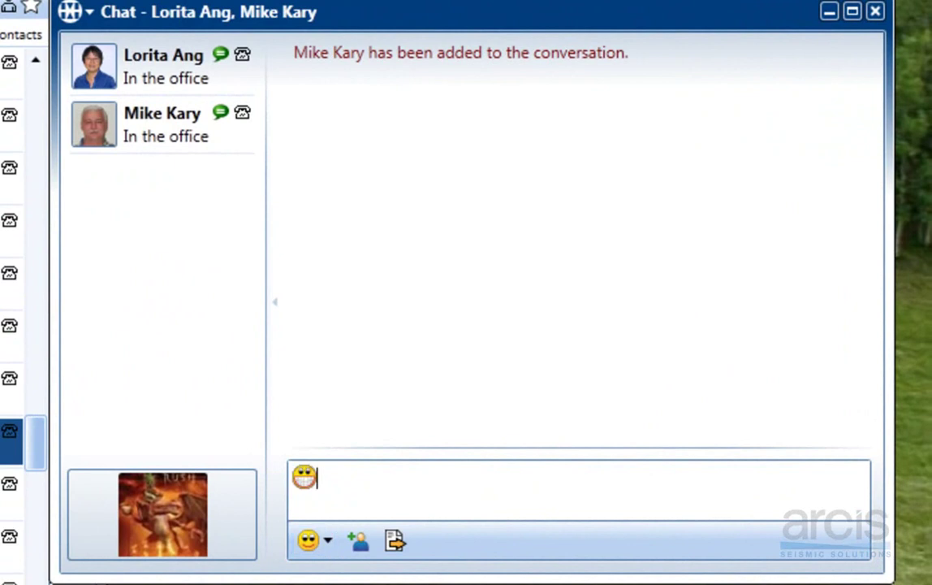
left_click(361, 545)
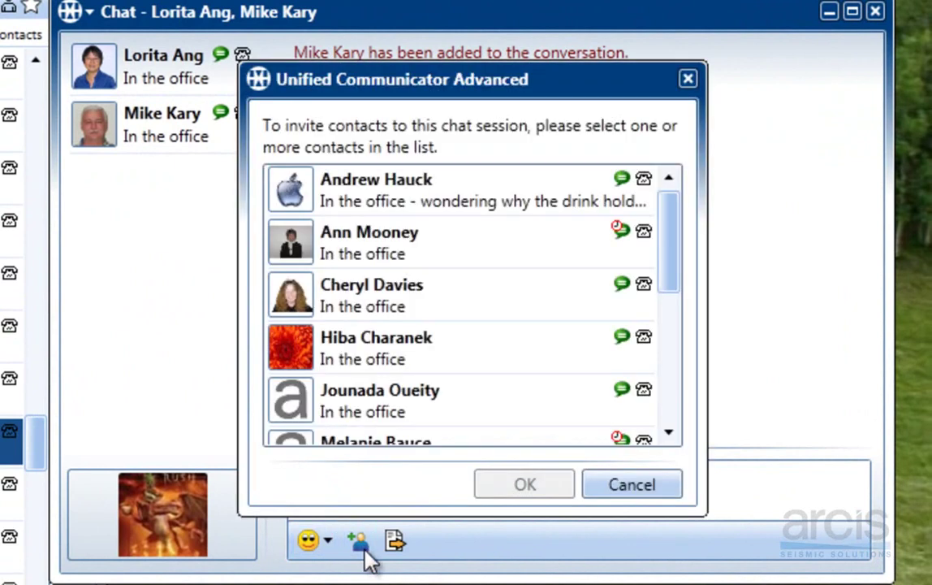
left_click(626, 484)
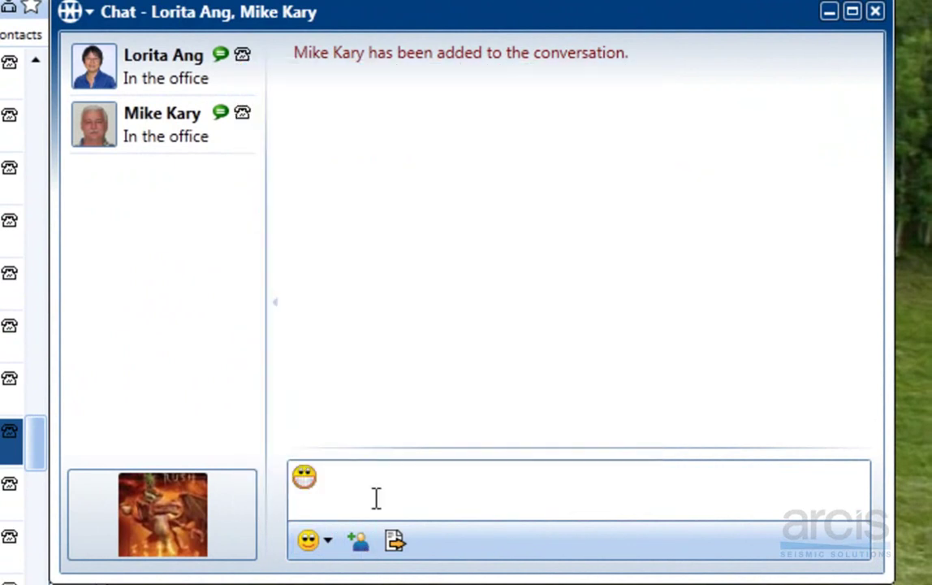
Step: Open and dismiss the Send File picker, reposition the group chat window, then close the chat
left_click(395, 541)
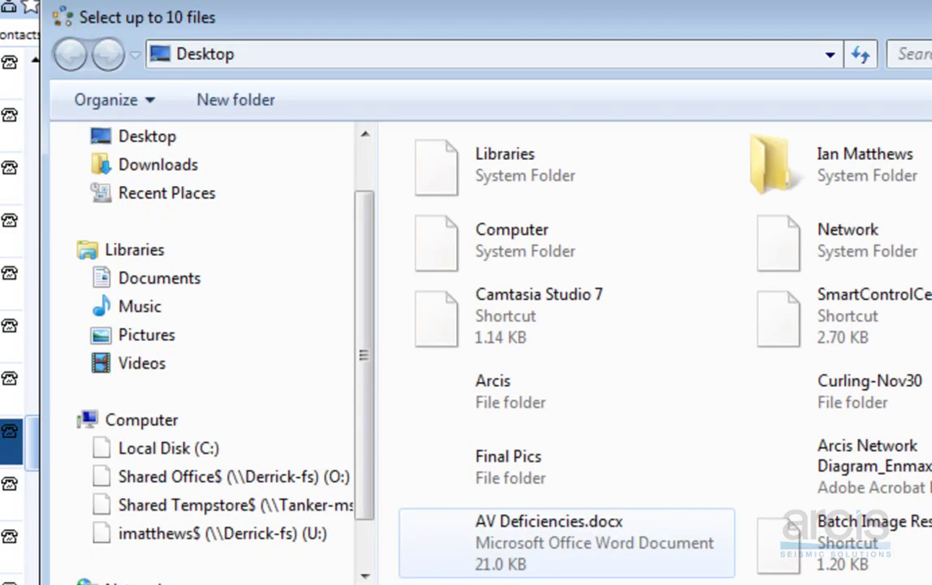
key("Escape")
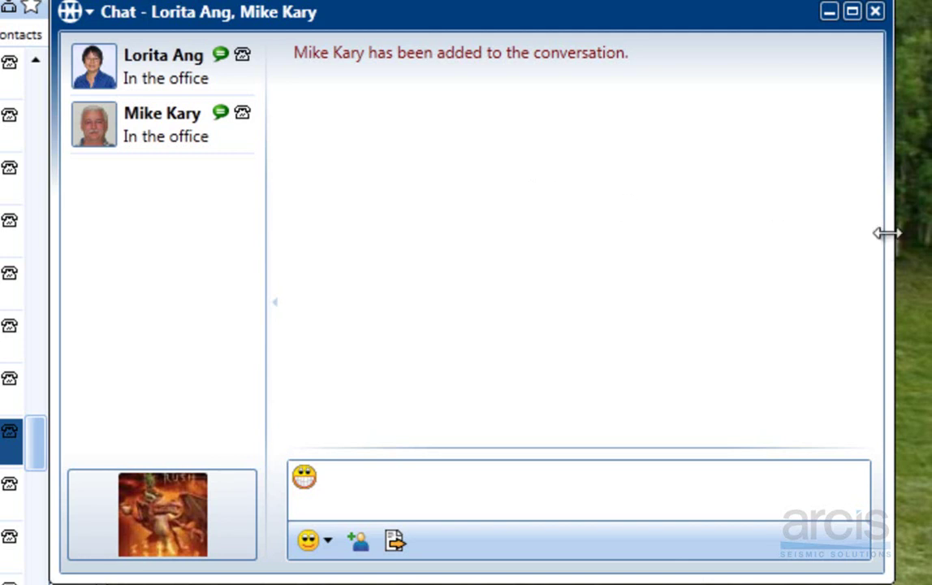
left_click_drag(485, 16, 515, 7)
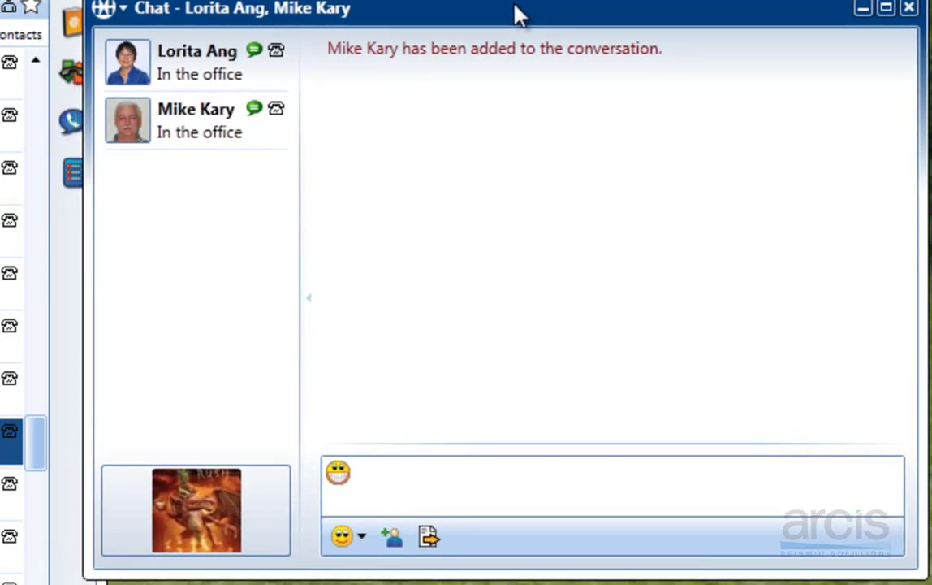
mouse_move(516, 14)
left_mouse_down()
mouse_move(500, 13)
mouse_move(525, 16)
mouse_move(515, 3)
left_mouse_up()
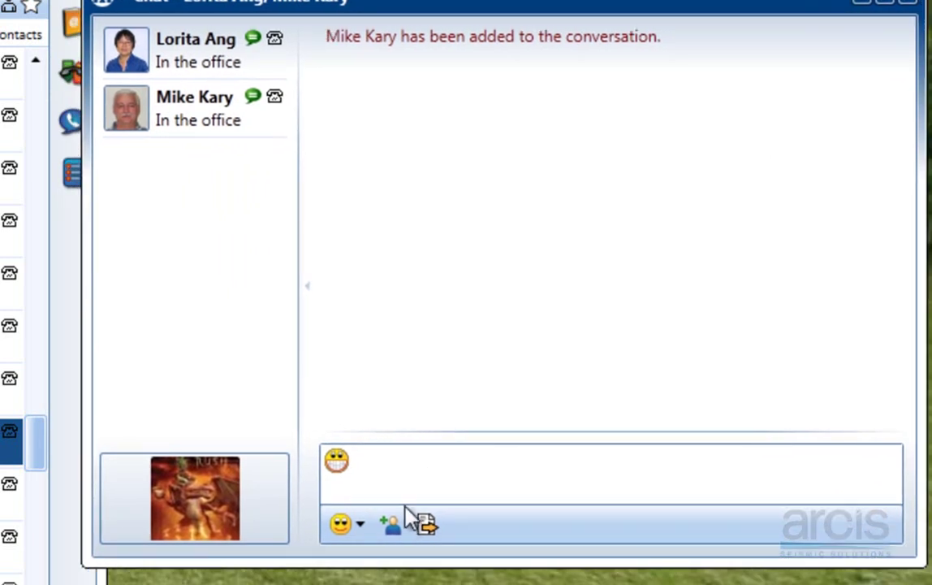
left_click(383, 461)
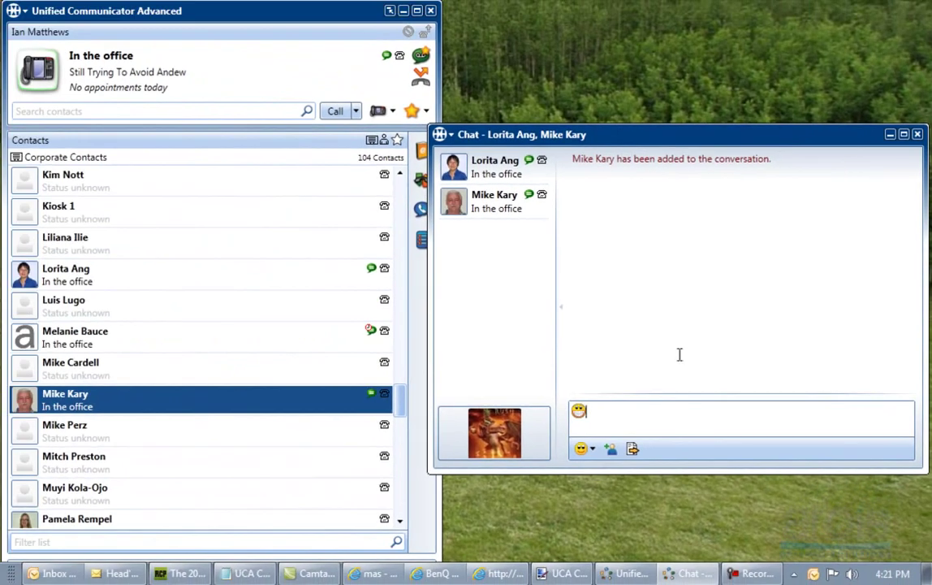
left_click(917, 134)
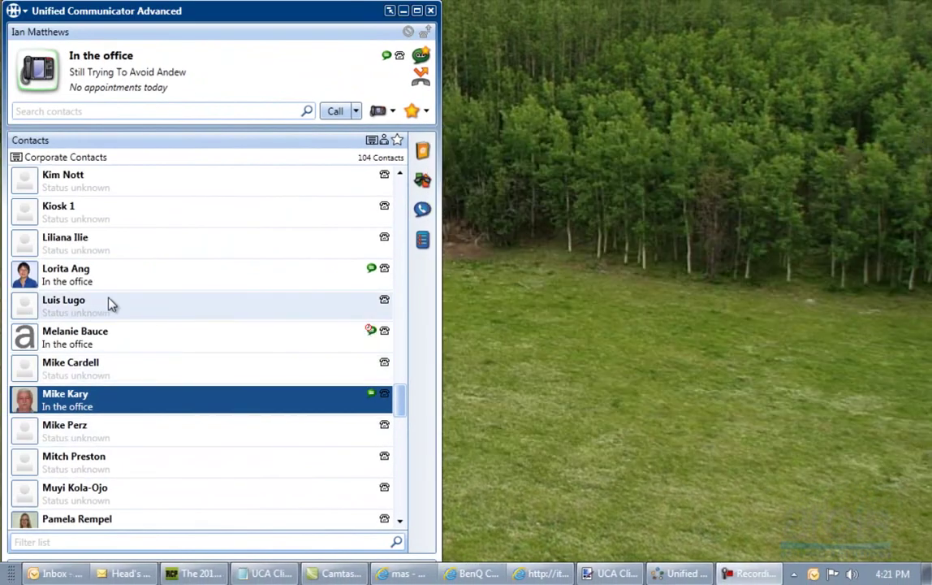
Step: Call the in-office colleague from their contact entry
double_click(79, 406)
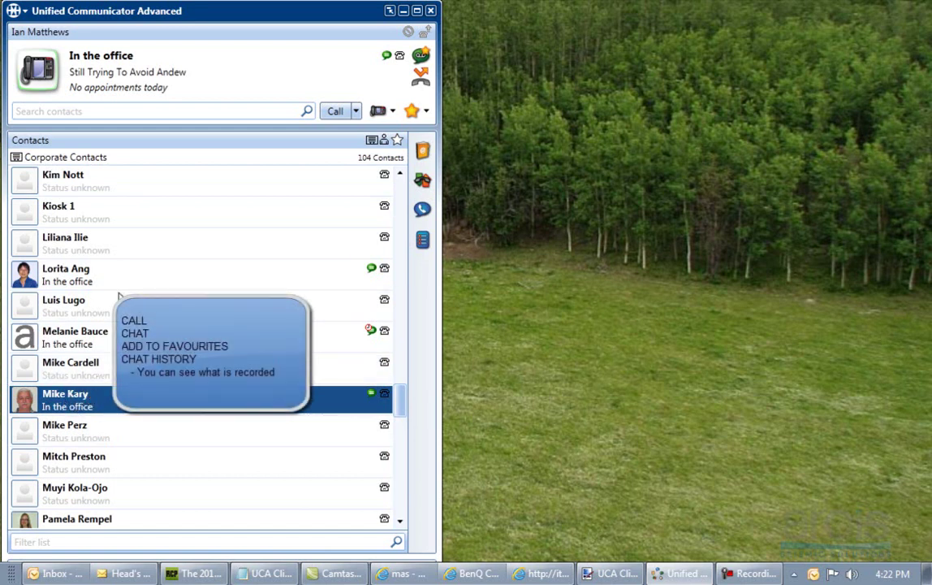
Step: Show only the Favorites list of three contacts
left_click(397, 140)
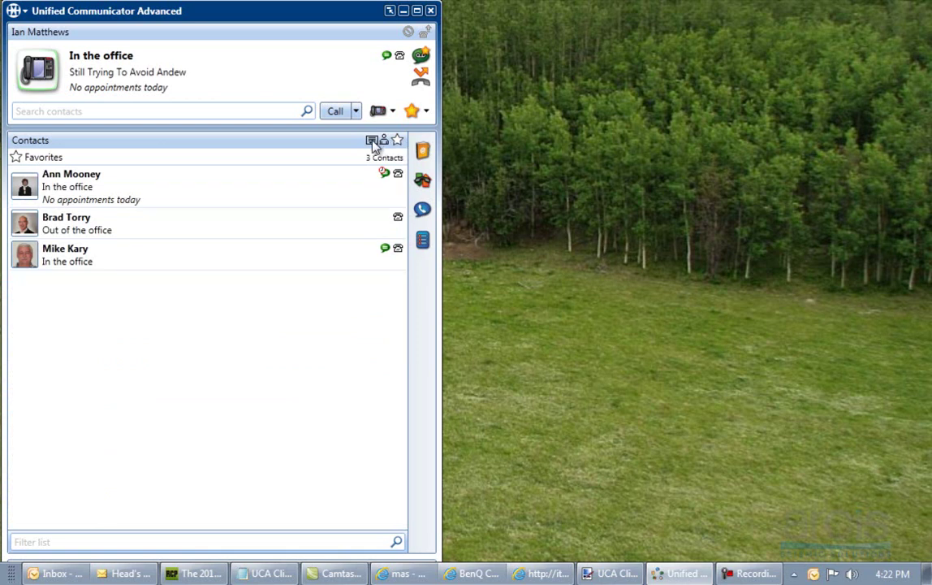
Step: Toggle between Corporate and Personal contacts, then open and cancel Add a Personal Contact
left_click(373, 142)
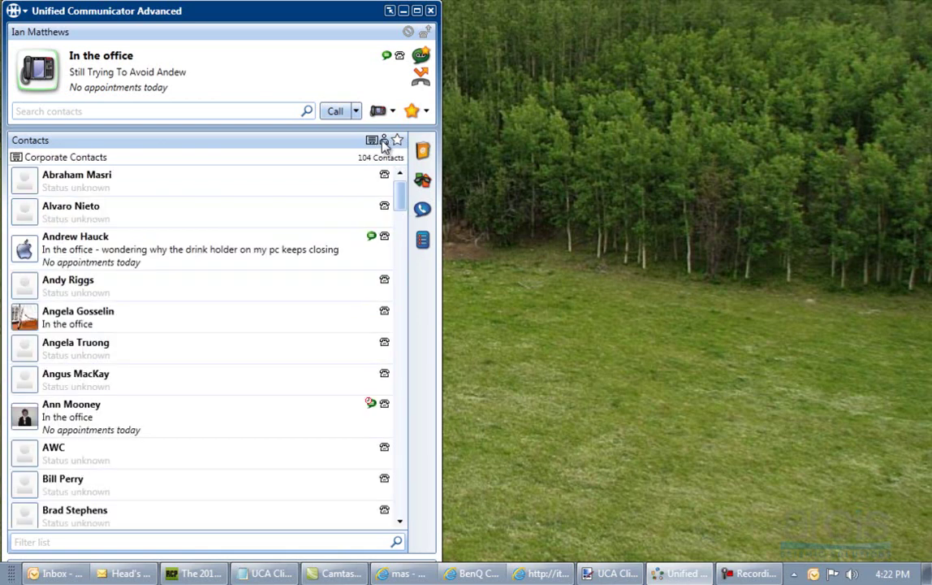
left_click(384, 142)
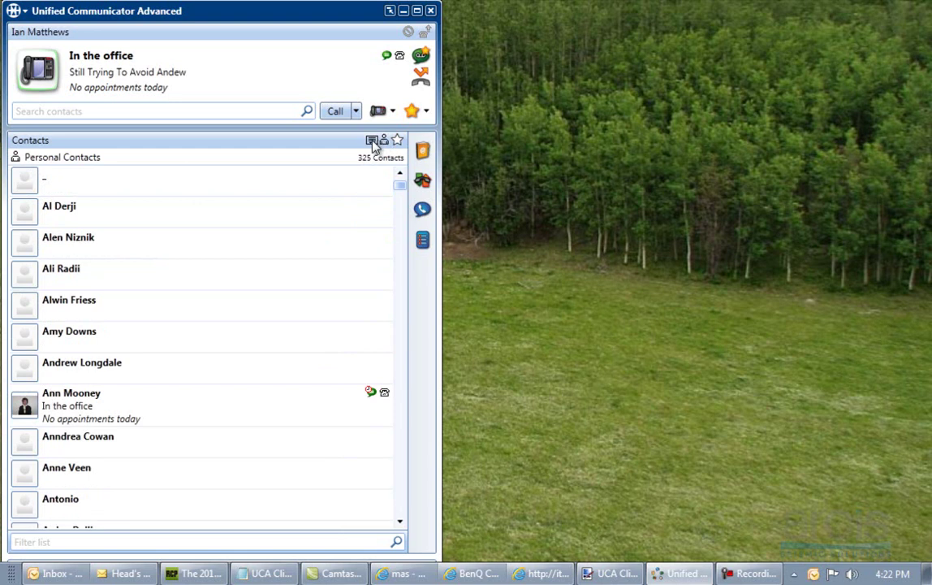
left_click(373, 141)
left_click(385, 142)
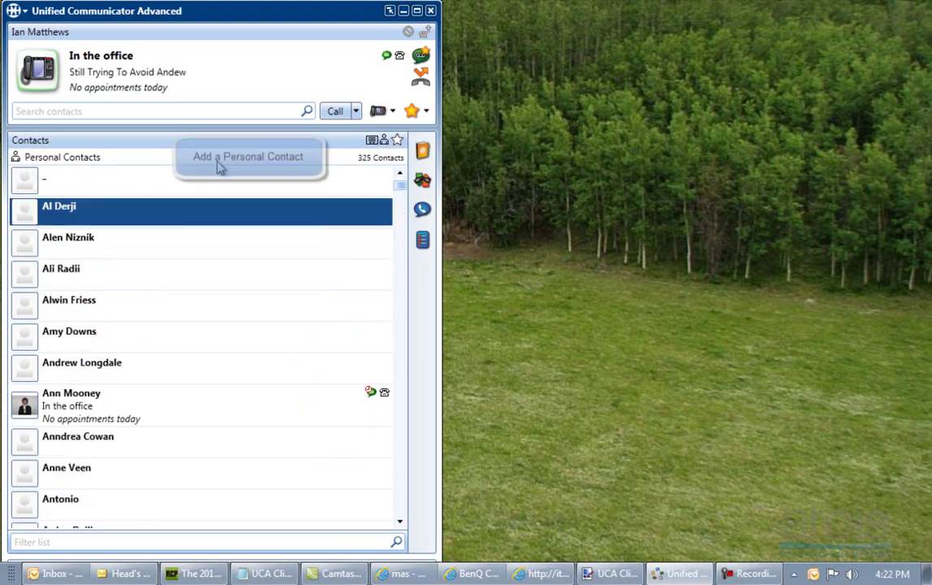
left_click(218, 166)
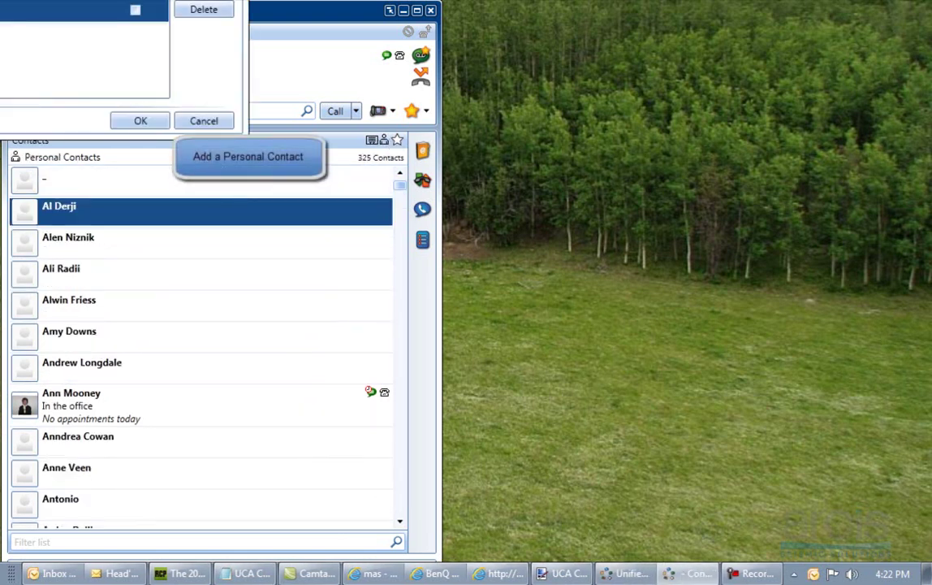
left_click(204, 120)
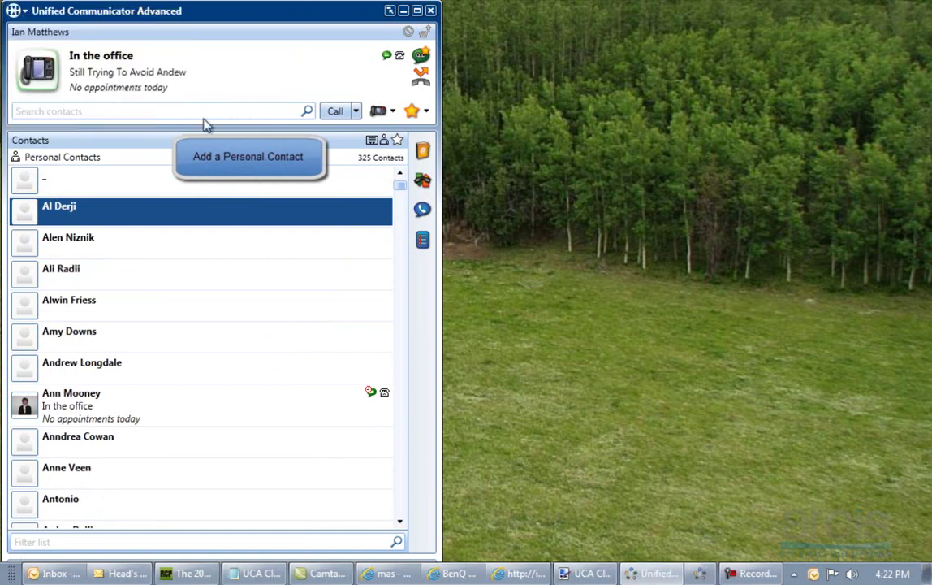
Step: Return to Corporate contacts and filter the list by 'ann'
left_click(373, 141)
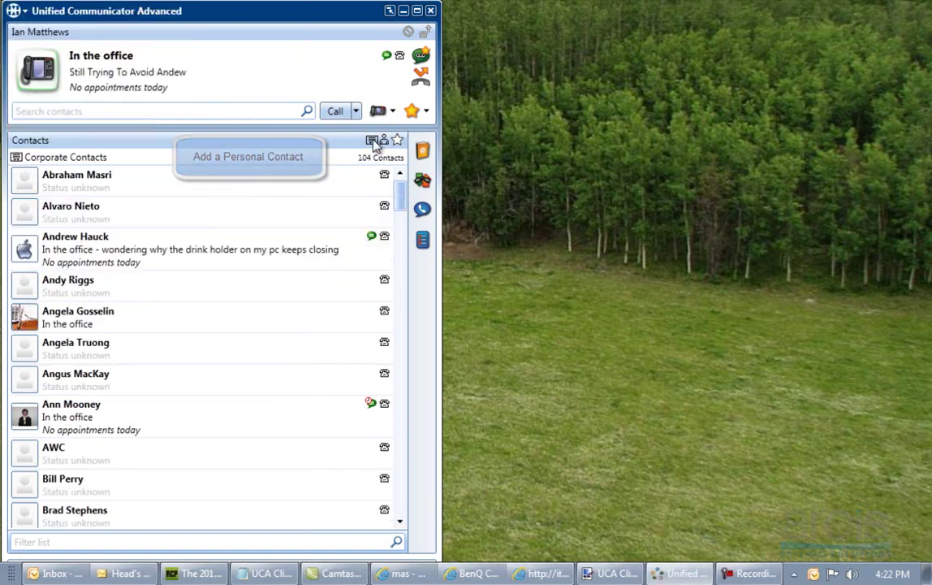
left_click(55, 542)
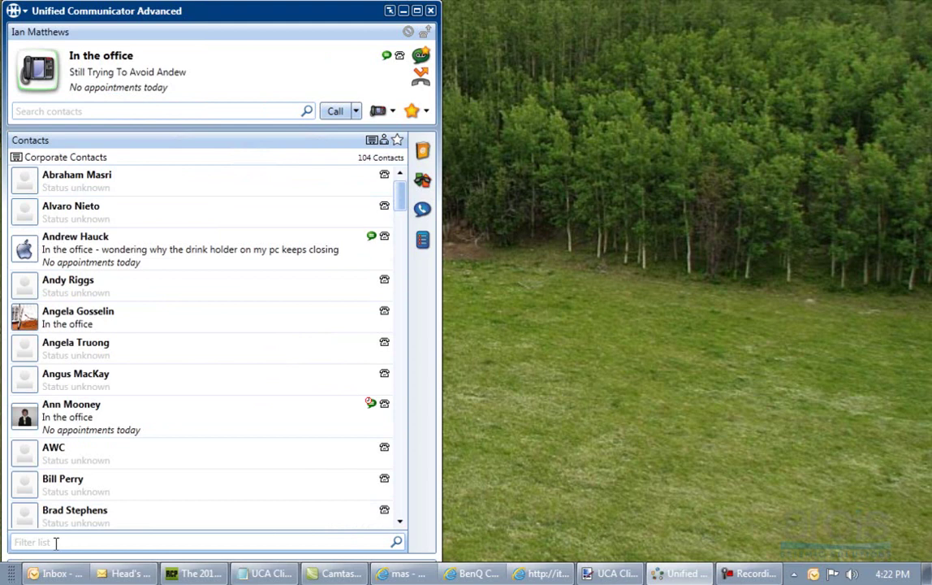
type("ann")
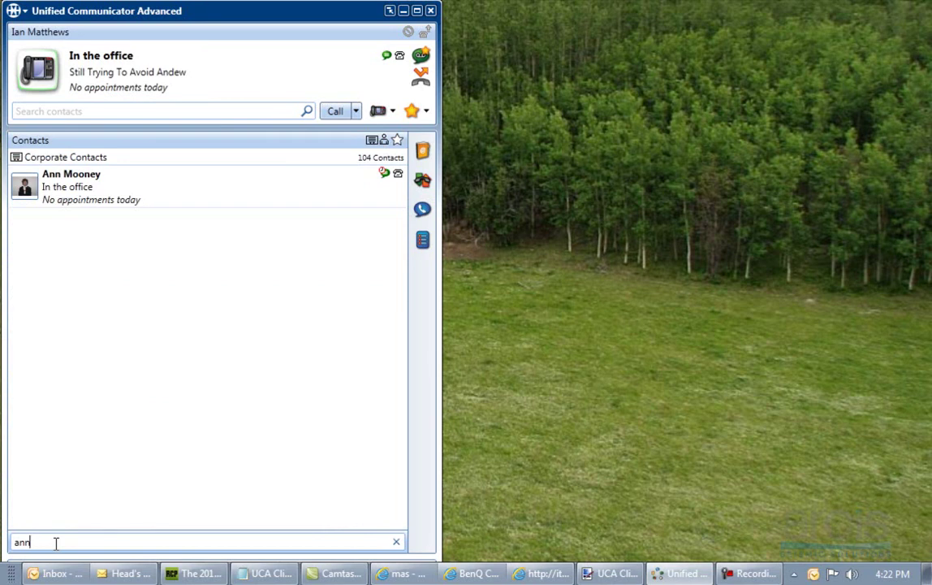